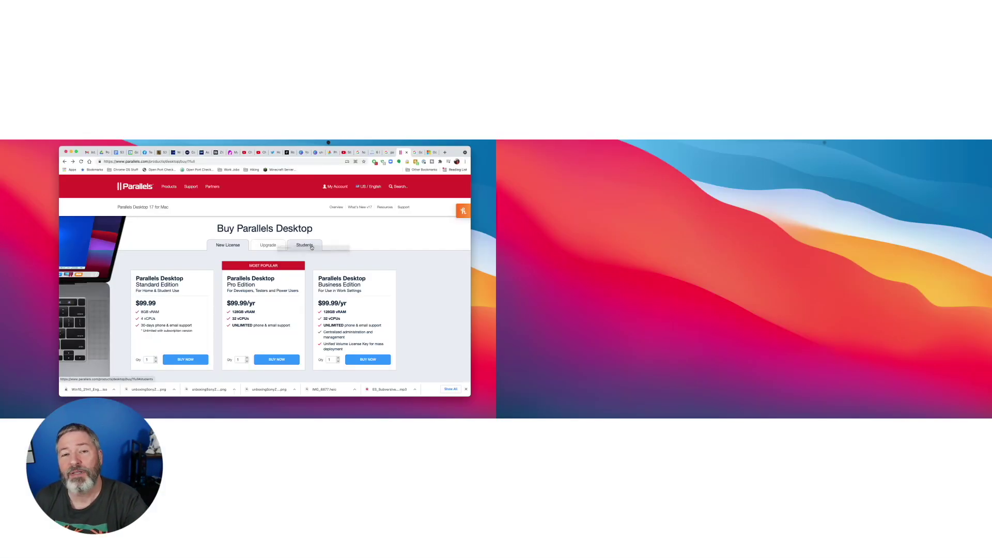
- Show the Students pricing, with the Student Edition at $39.99/yr instead of $79.99
{"action": "left_click", "coordinate": [596, 224]}
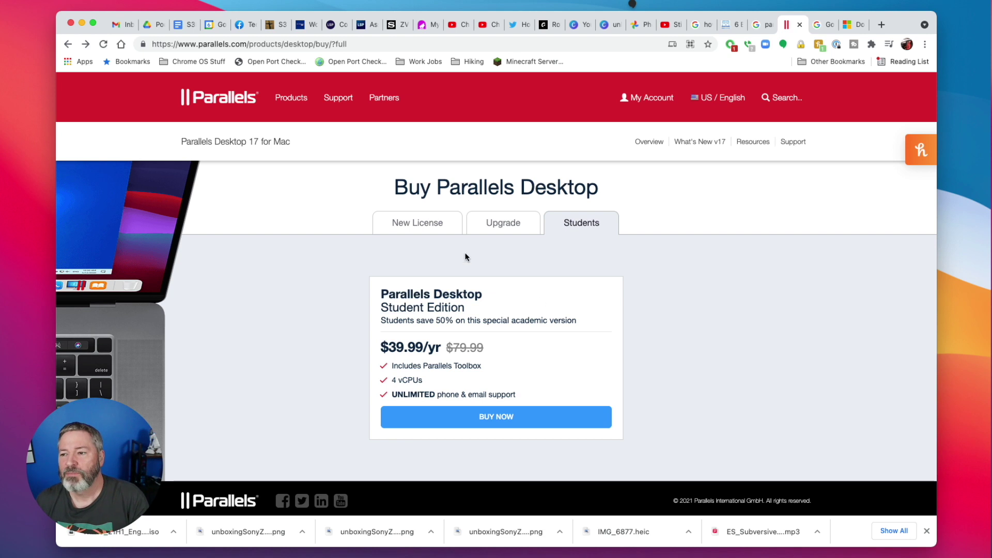
- Switch the Buy Parallels Desktop page back to the New License edition pricing
{"action": "left_click", "coordinate": [429, 224]}
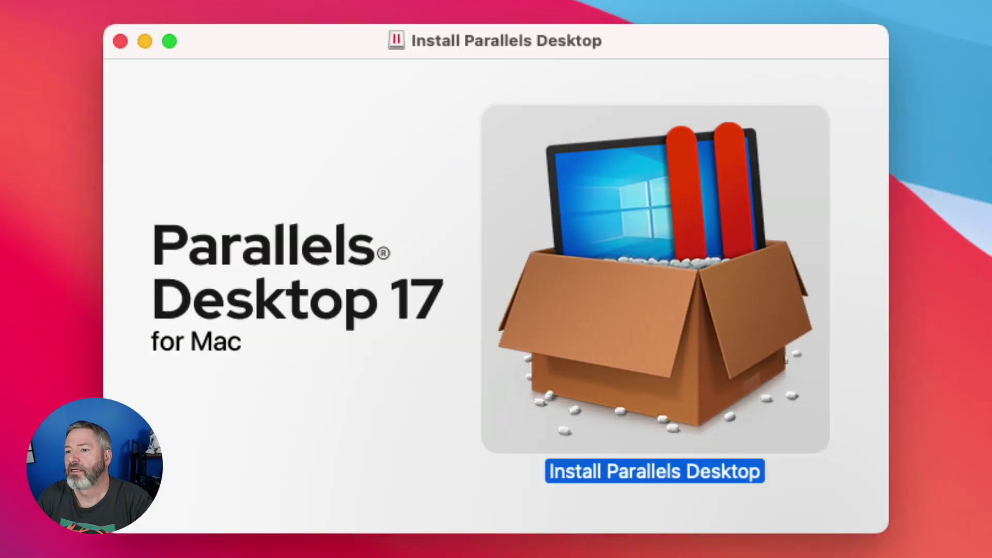
- Continue past the Install on Mac with Apple M1 Chip page to the Create New screen
{"action": "left_click", "coordinate": [361, 417]}
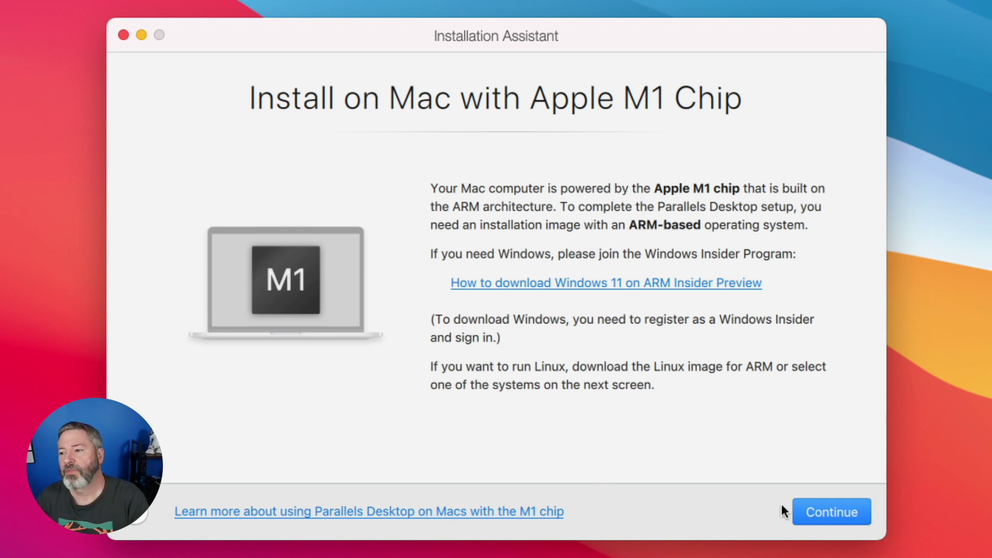
{"action": "left_click", "coordinate": [829, 512]}
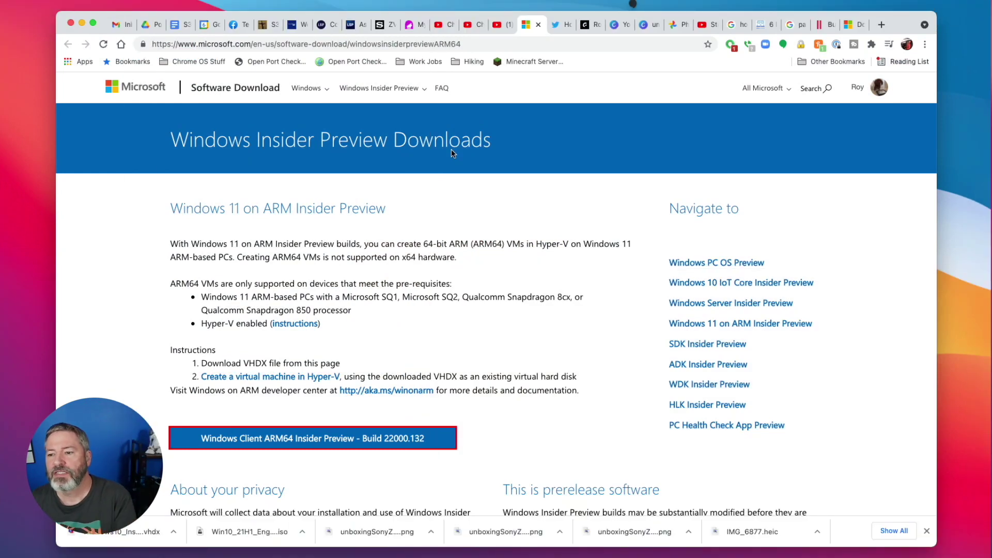
{"action": "scroll", "coordinate": [451, 149], "scroll_direction": "down", "scroll_amount": 5}
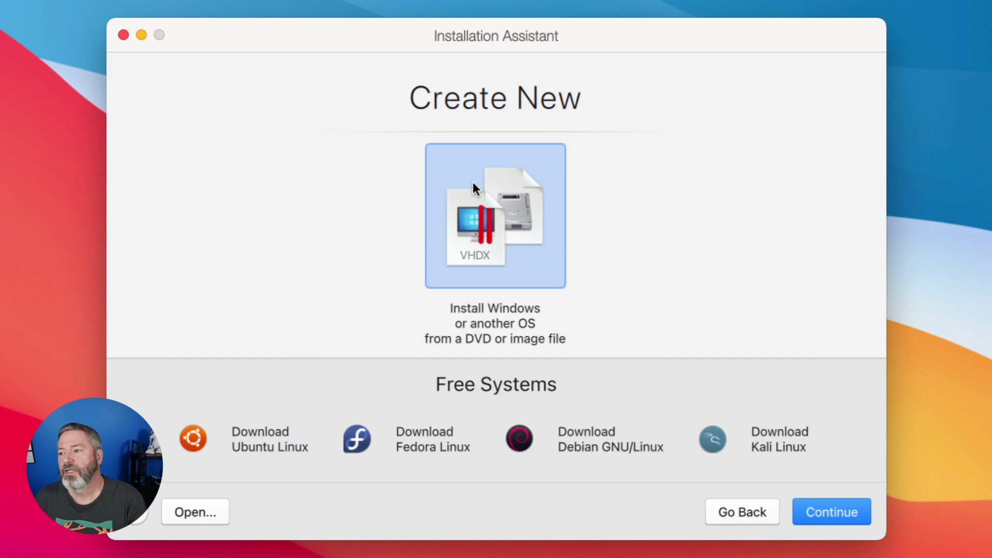
- Choose 'Install Windows or another OS from a DVD or image file' to detect the 22000 VHDX image
{"action": "double_click", "coordinate": [490, 254]}
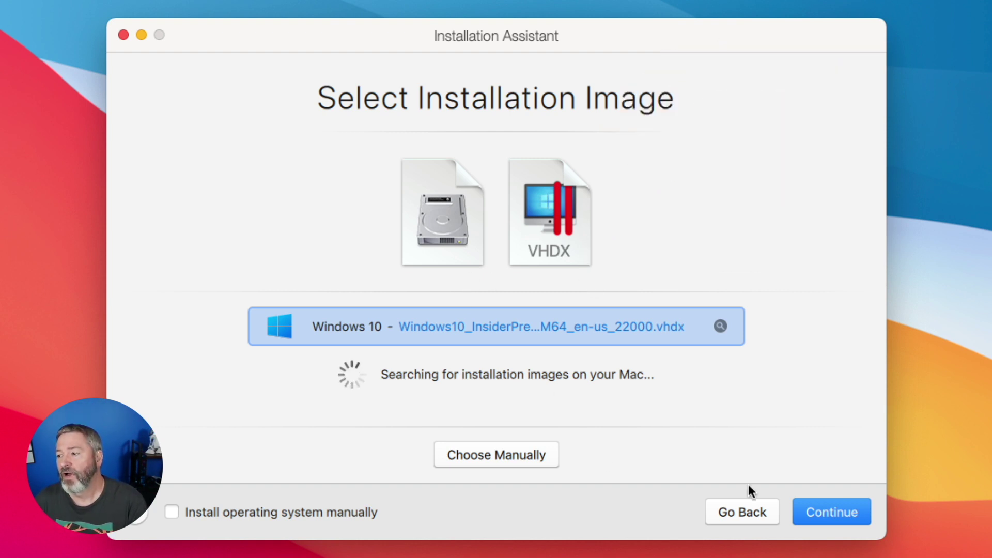
- Accept the detected Windows10 Insider Preview ARM64 22000 VHDX image
{"action": "left_click", "coordinate": [830, 515]}
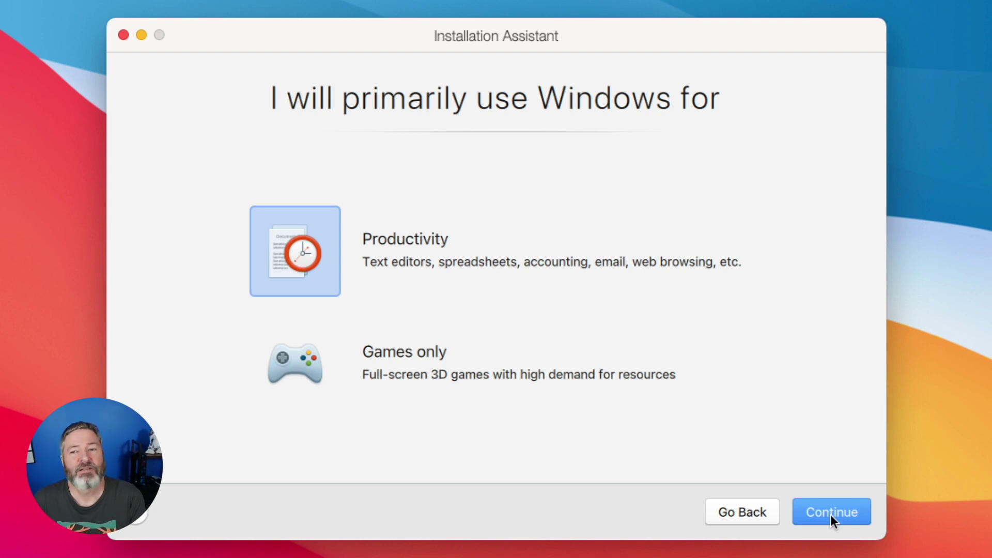
- Keep Productivity, enable 'Customize settings before installation', and create the Windows 10 VM
{"action": "left_click", "coordinate": [829, 513]}
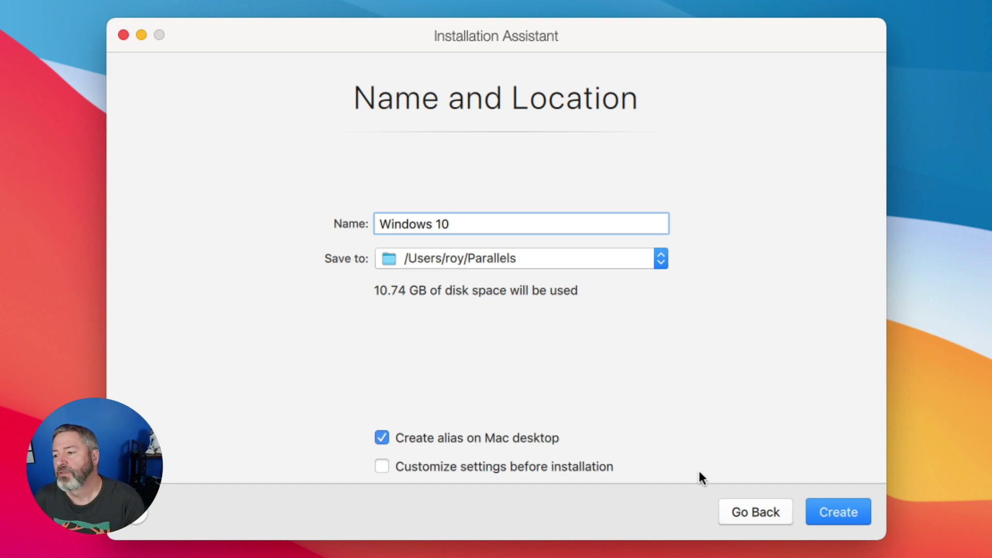
{"action": "left_click", "coordinate": [381, 467]}
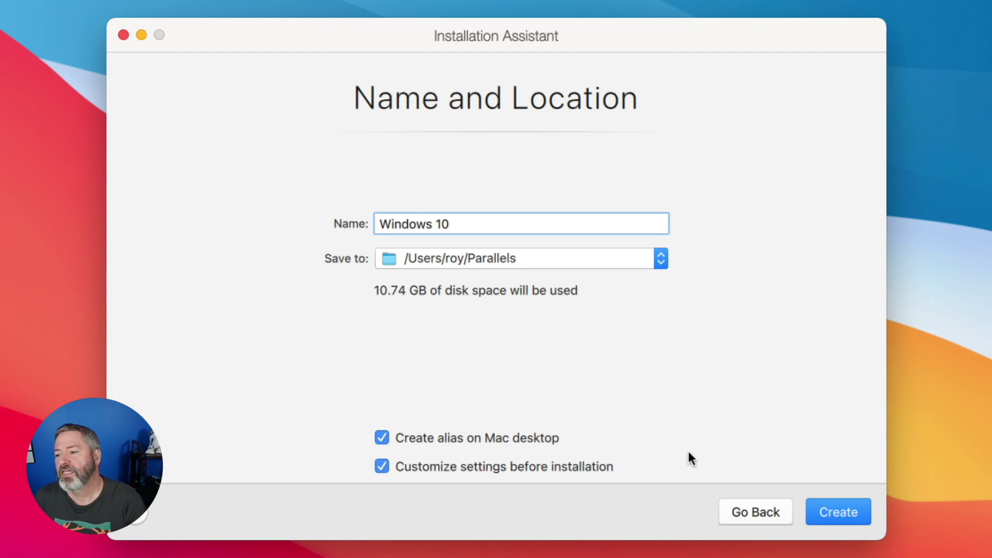
{"action": "left_click", "coordinate": [841, 511]}
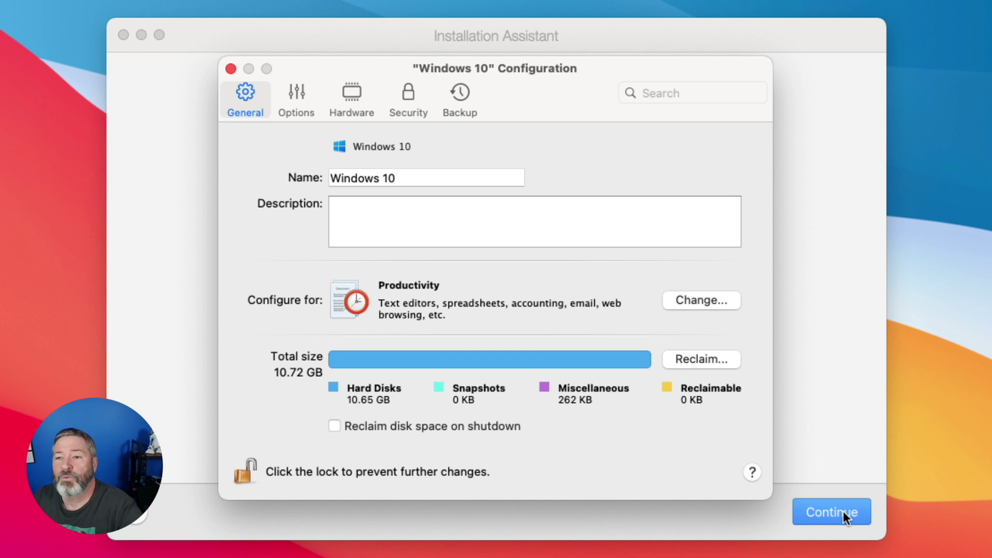
{"action": "left_click", "coordinate": [297, 104]}
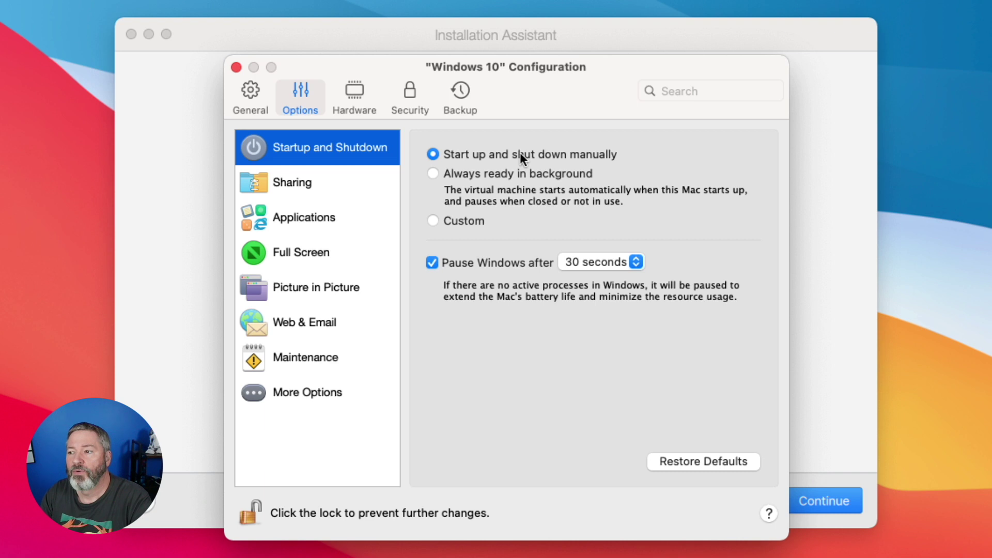
{"action": "left_click", "coordinate": [285, 188]}
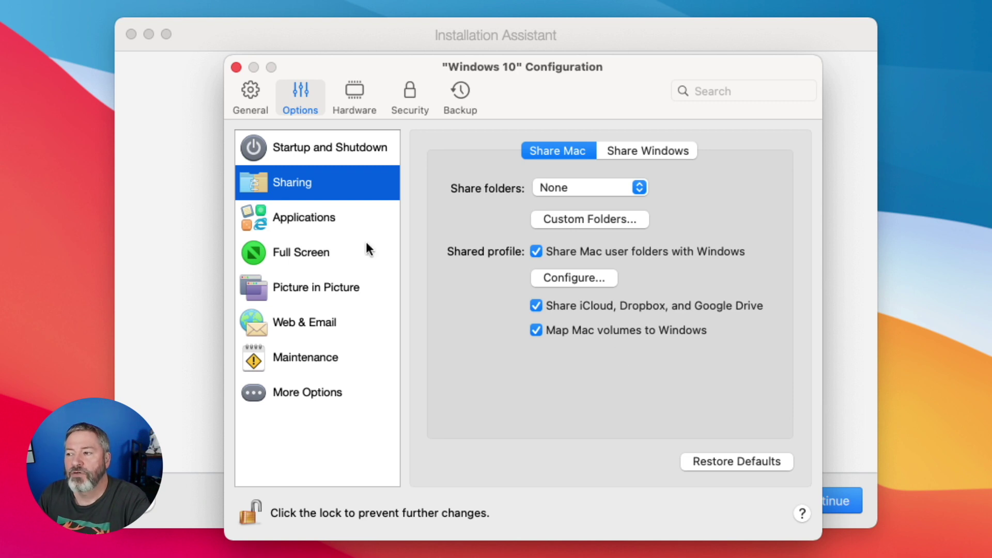
- Check the Share Windows folder options, then go back to the Share Mac options
{"action": "left_click", "coordinate": [661, 150]}
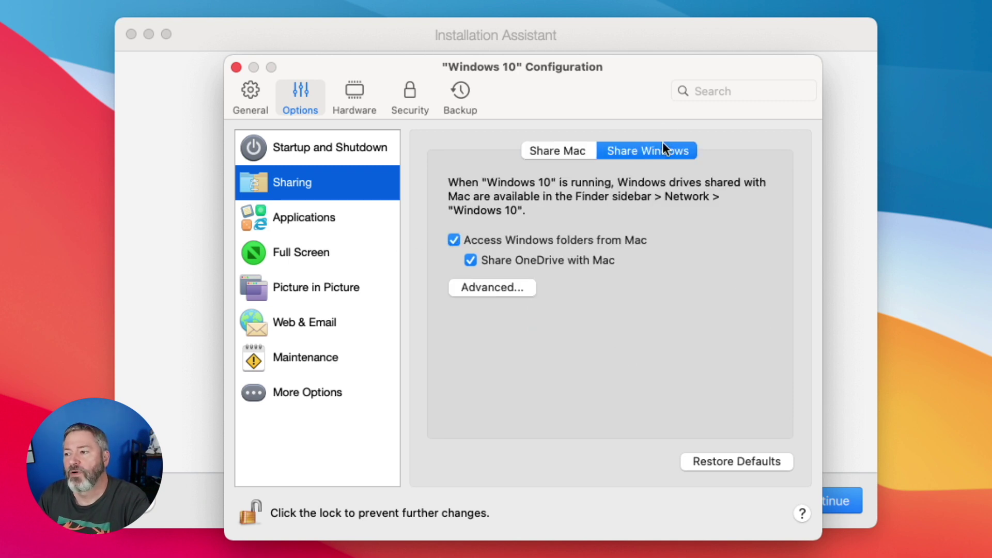
{"action": "left_click", "coordinate": [537, 153]}
- Review the Applications, Full Screen, Picture in Picture and Web & Email options
{"action": "left_click", "coordinate": [295, 218]}
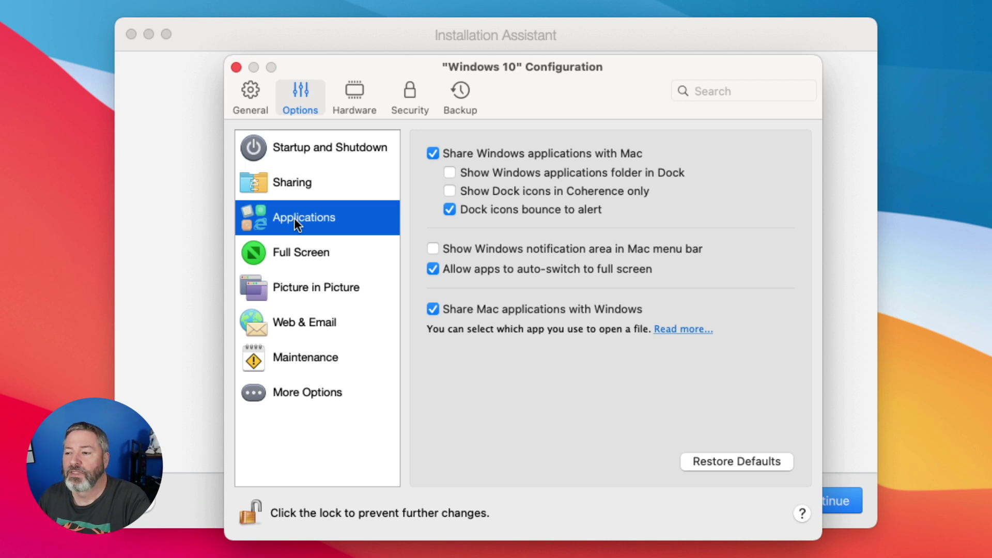
{"action": "left_click", "coordinate": [302, 262]}
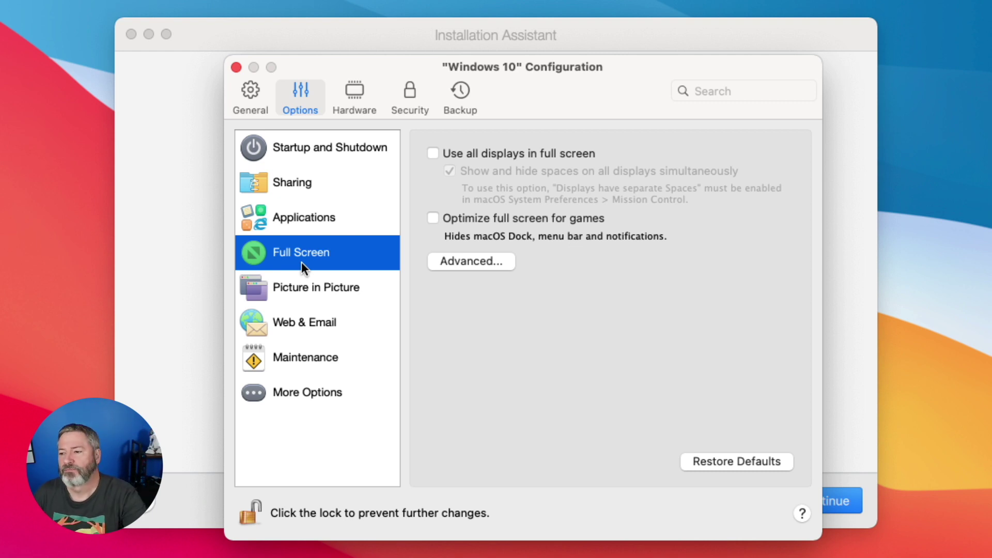
{"action": "left_click", "coordinate": [316, 291]}
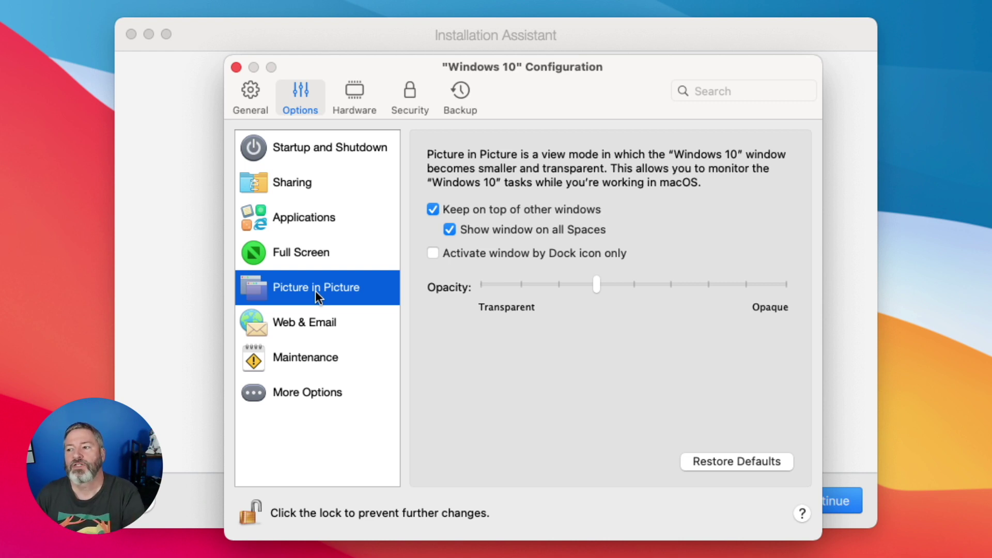
{"action": "left_click", "coordinate": [314, 324]}
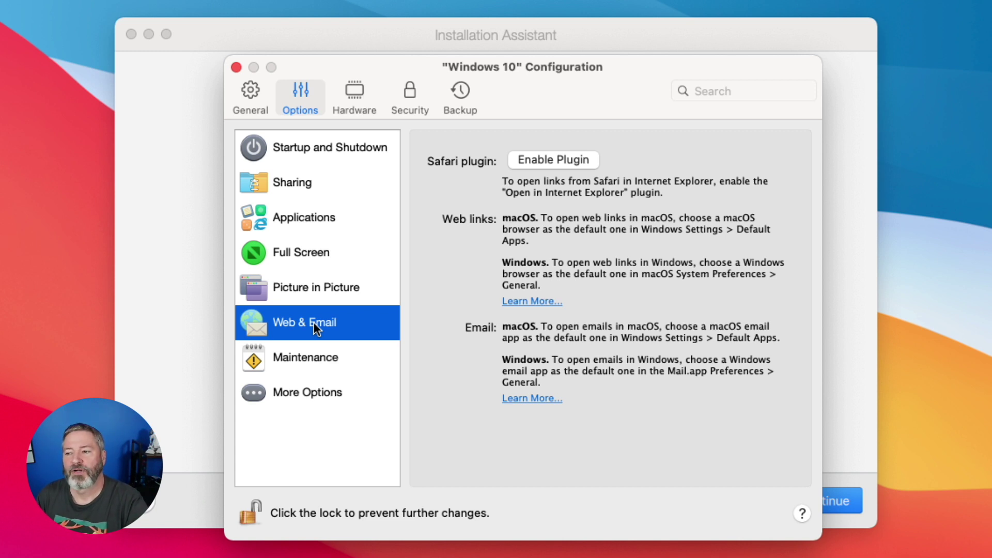
- Check the Maintenance schedule, then view More Options for time sync and clipboard sharing
{"action": "left_click", "coordinate": [312, 365]}
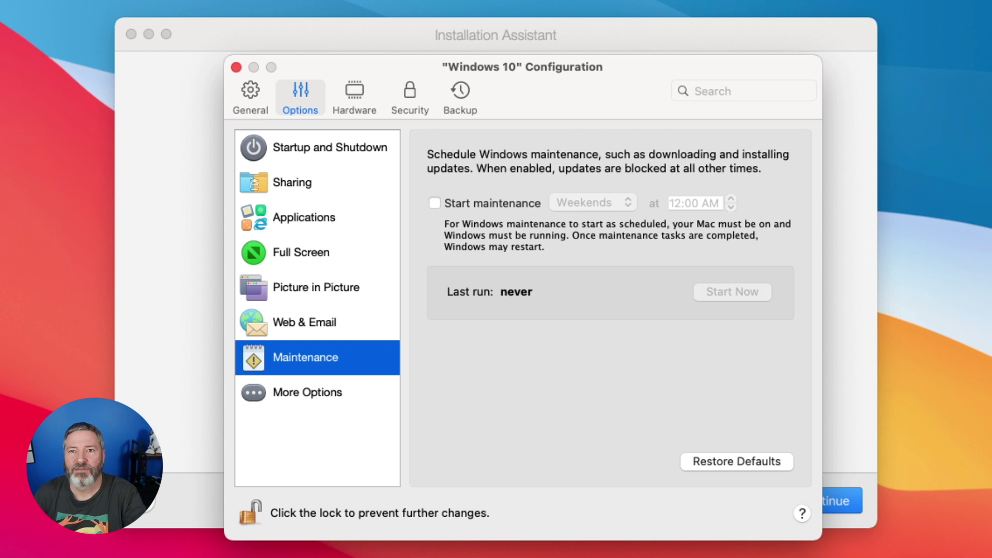
{"action": "left_click", "coordinate": [315, 399]}
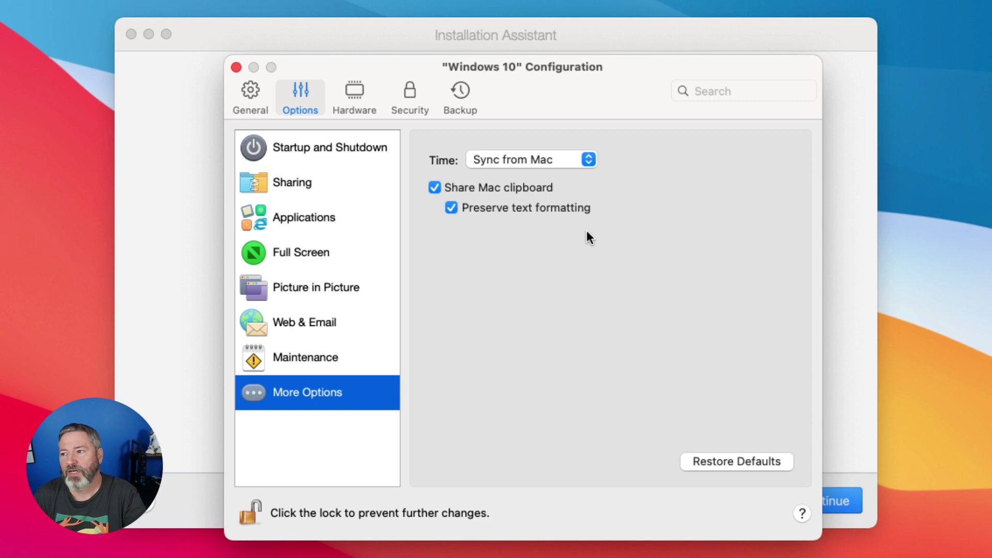
- Step through CPU & Memory, Graphics, Mouse & Keyboard, Printers, Network, Sound & Camera, USB & Bluetooth, and Hard Disk
{"action": "left_click", "coordinate": [354, 101]}
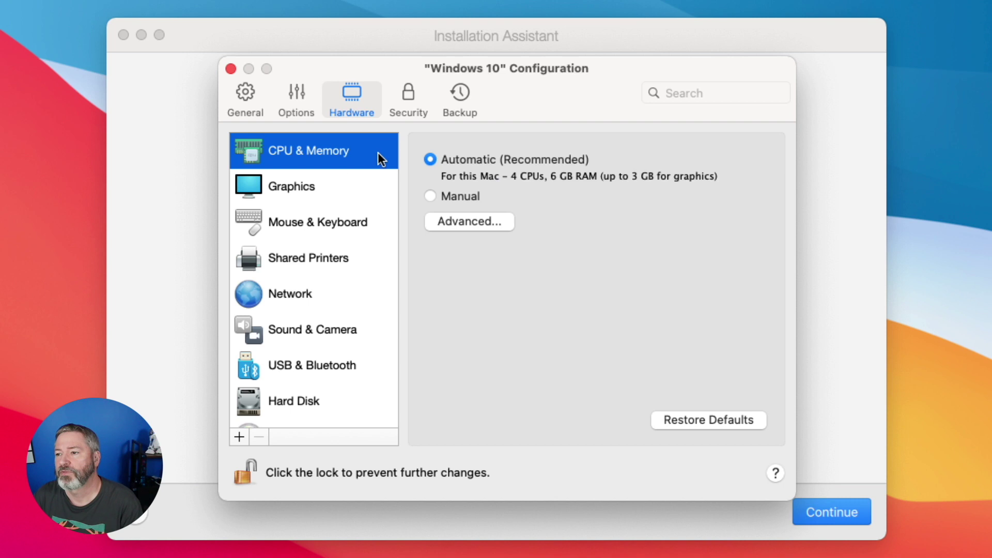
{"action": "left_click", "coordinate": [306, 186]}
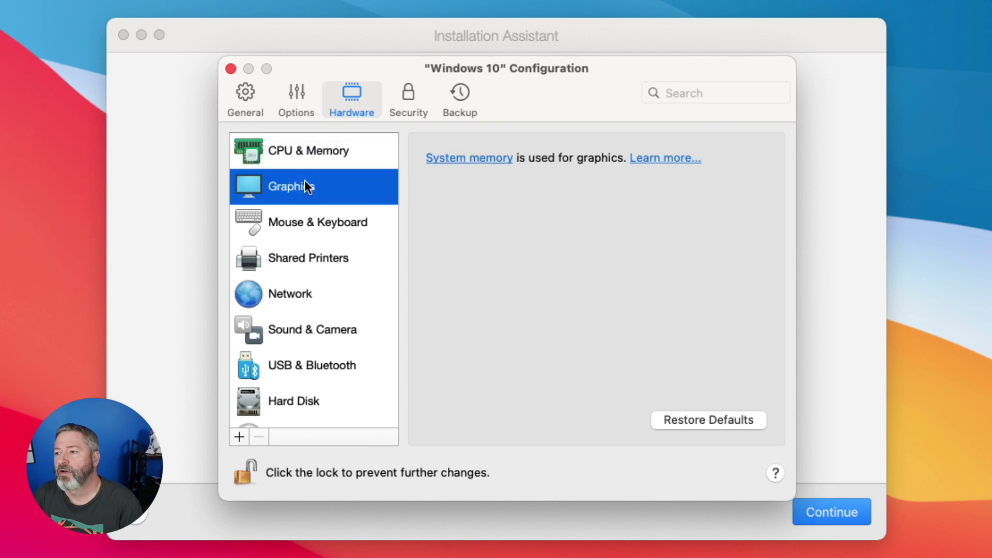
{"action": "left_click", "coordinate": [308, 224]}
{"action": "left_click", "coordinate": [307, 257]}
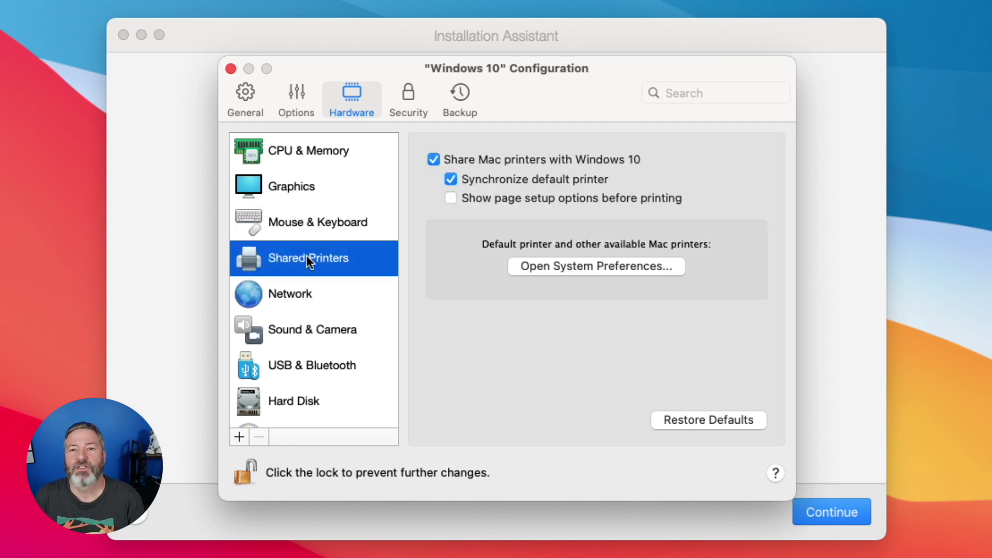
{"action": "left_click", "coordinate": [301, 292]}
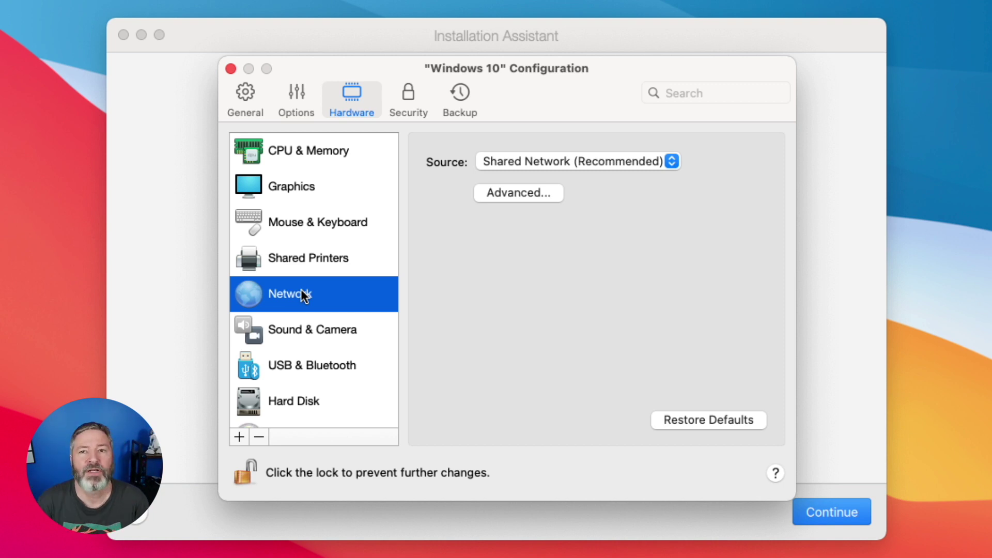
{"action": "left_click", "coordinate": [304, 330]}
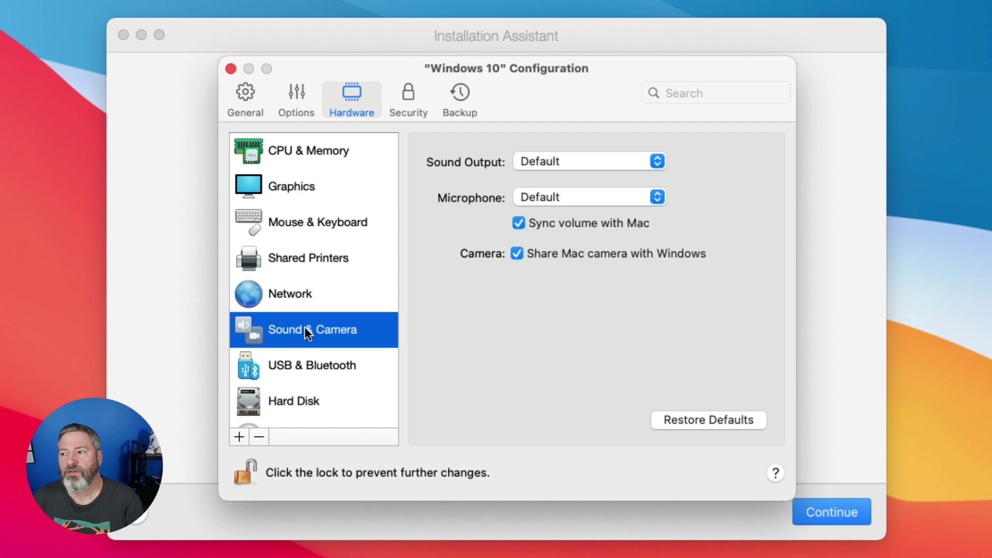
{"action": "left_click", "coordinate": [310, 367]}
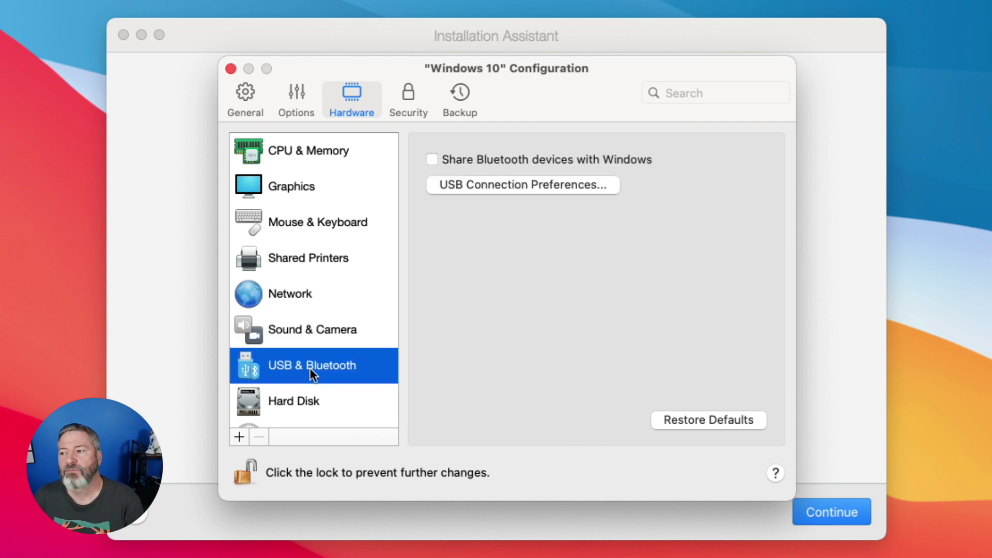
{"action": "scroll", "coordinate": [310, 368], "scroll_direction": "down", "scroll_amount": 2}
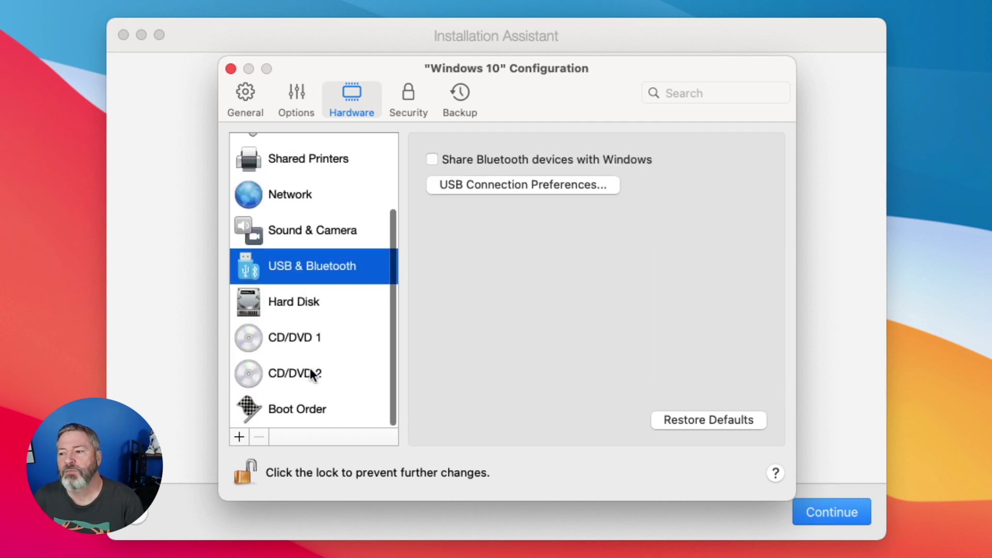
{"action": "left_click", "coordinate": [305, 306]}
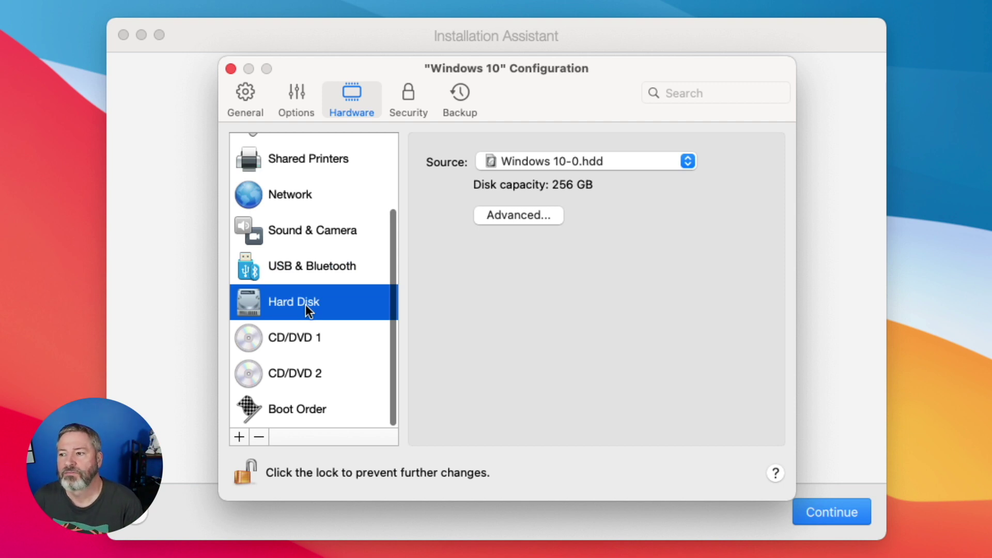
- Review the VM's two CD/DVD drive sources, boot order, Security settings and Backup settings
{"action": "left_click", "coordinate": [297, 345]}
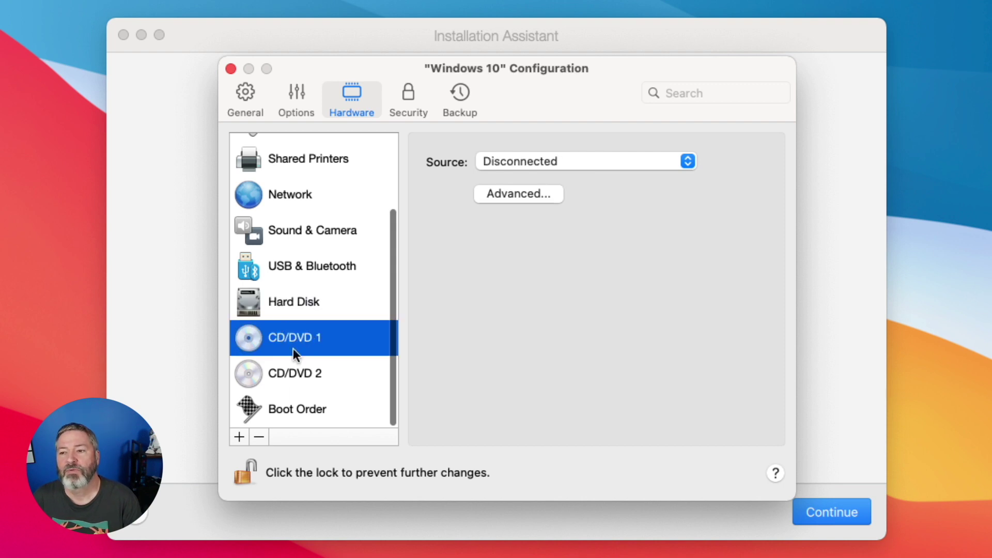
{"action": "left_click", "coordinate": [299, 389]}
{"action": "left_click", "coordinate": [298, 411]}
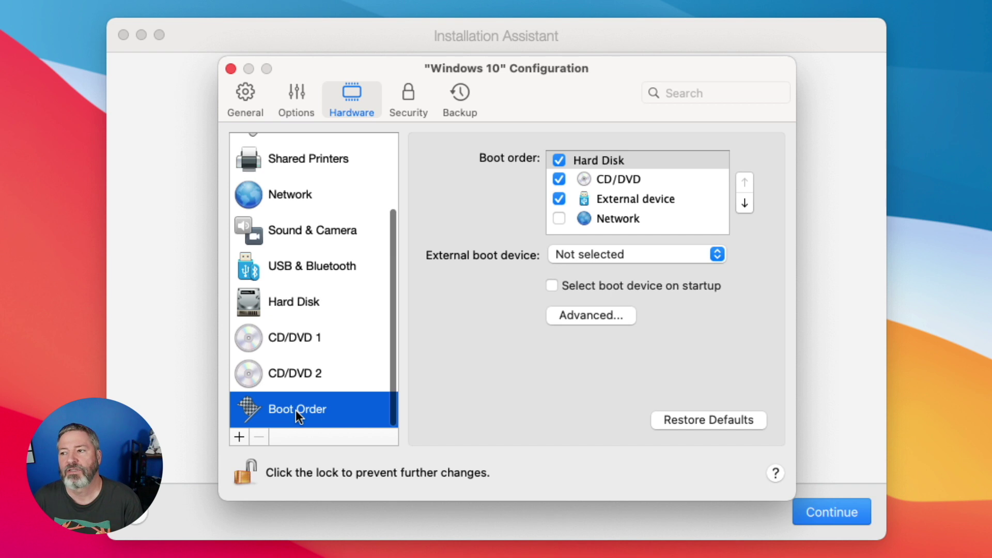
{"action": "left_click", "coordinate": [404, 111]}
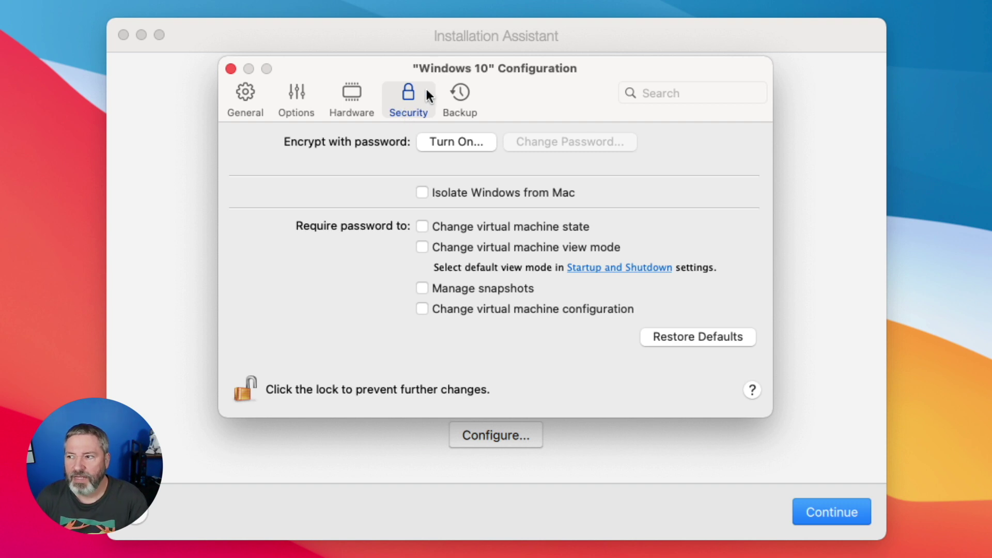
{"action": "left_click", "coordinate": [461, 94]}
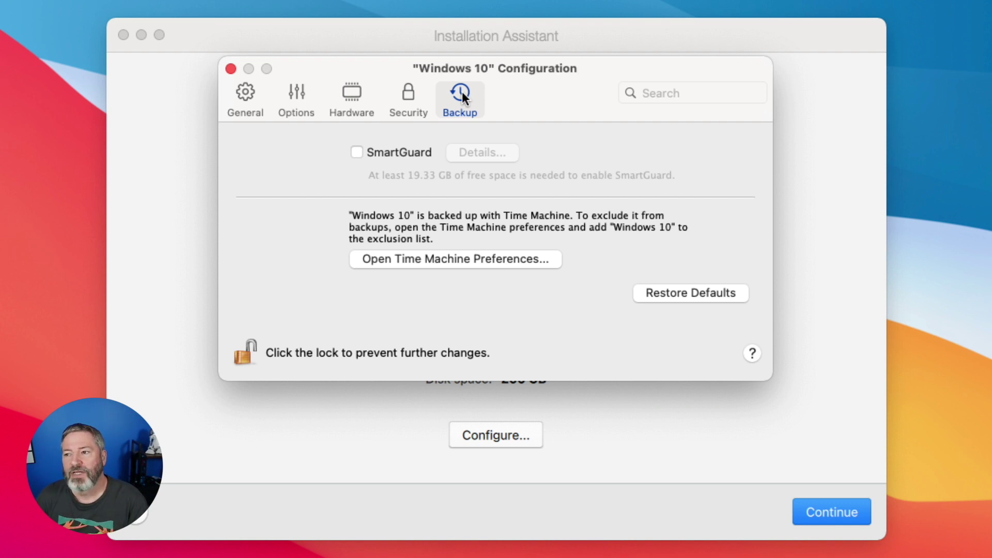
- Close the VM configuration window to return to the configuration summary
{"action": "left_click", "coordinate": [231, 69]}
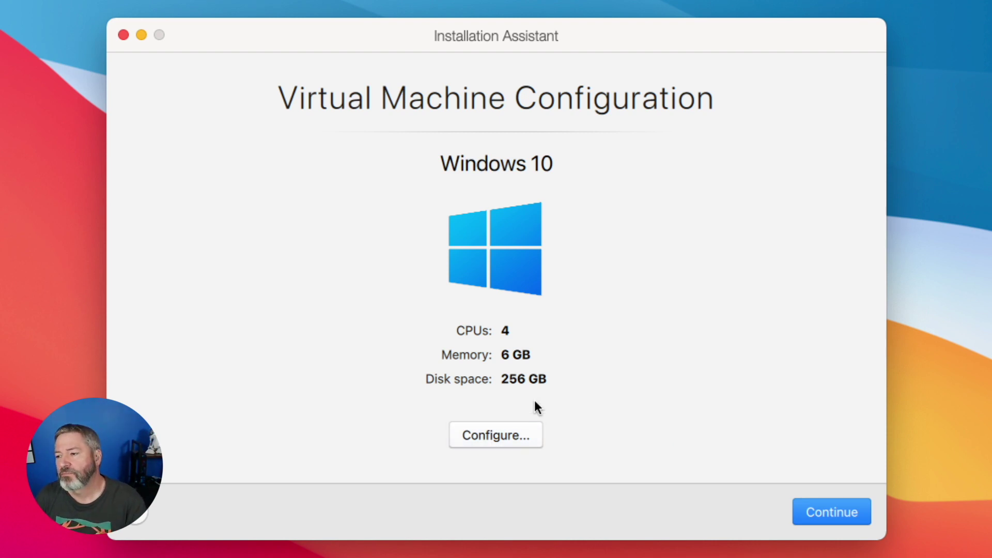
- Reopen the VM's hard disk properties and resize the virtual disk from 256 GB to 72 GB
{"action": "left_click", "coordinate": [496, 436]}
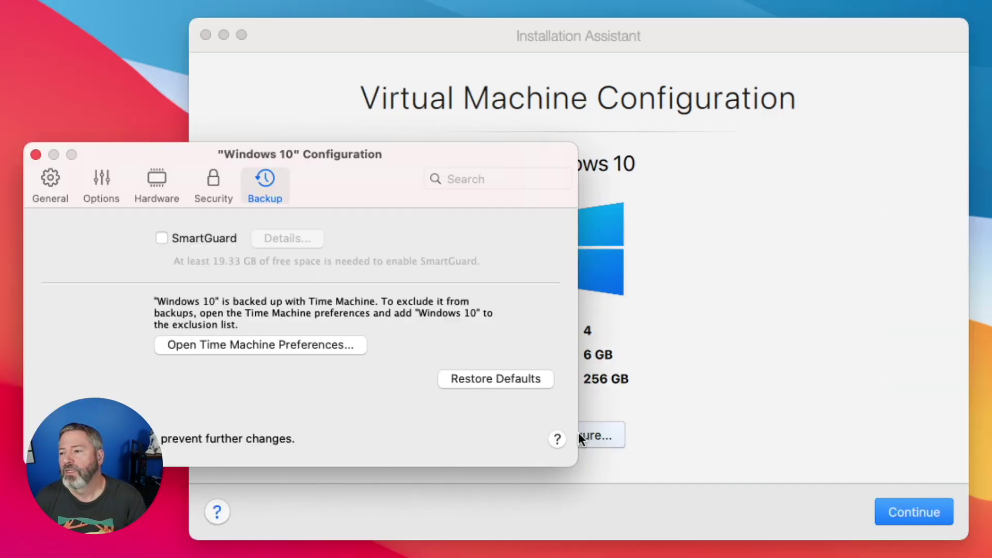
{"action": "left_click", "coordinate": [160, 189]}
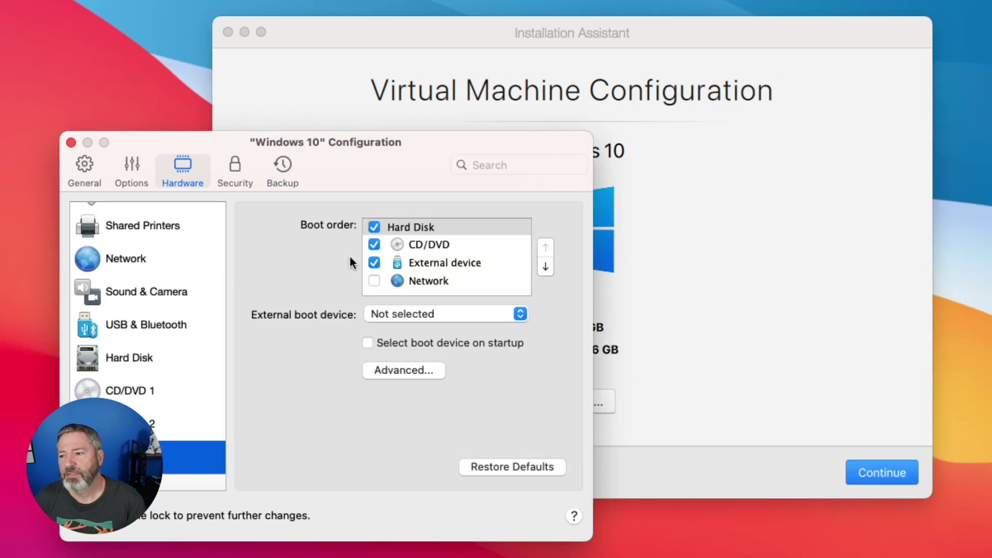
{"action": "left_click", "coordinate": [136, 362]}
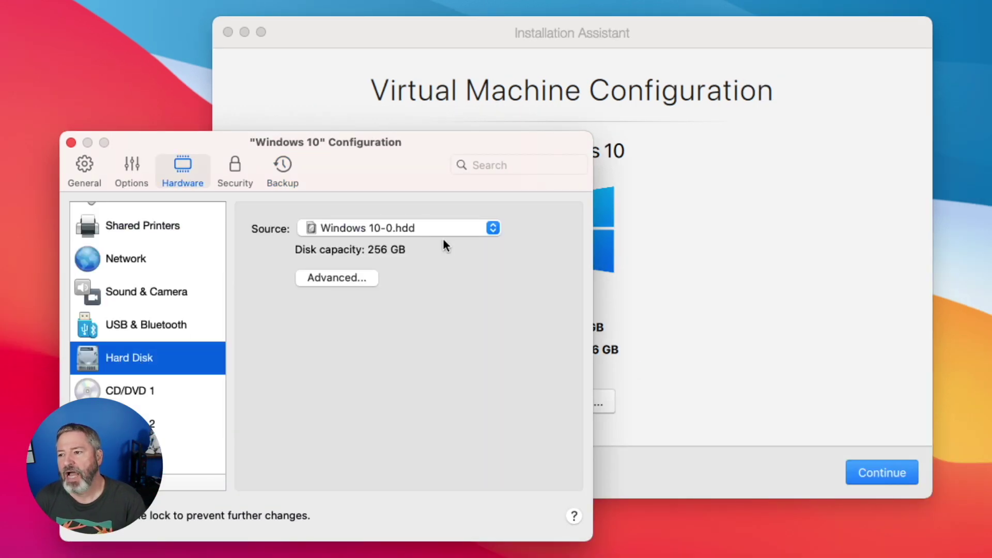
{"action": "left_click", "coordinate": [337, 279]}
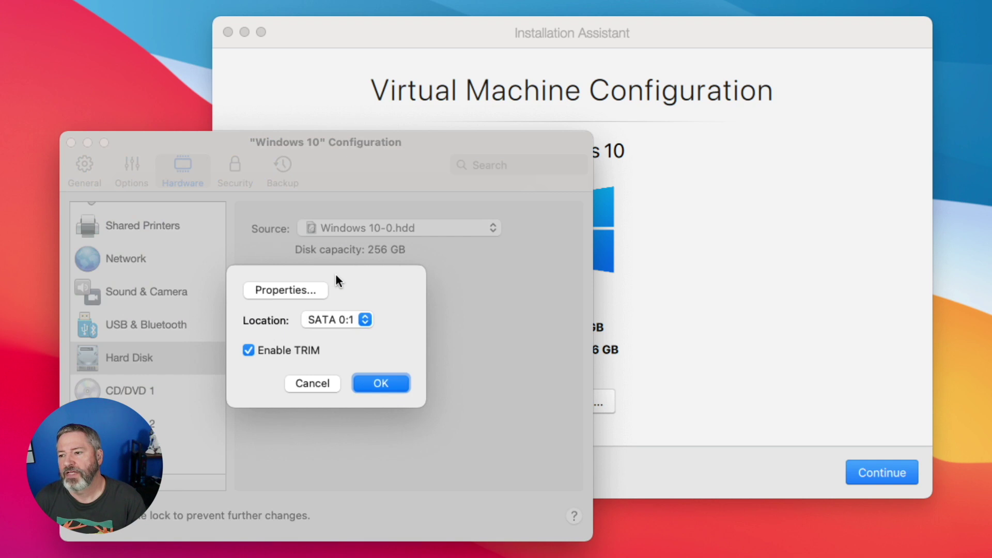
{"action": "left_click", "coordinate": [297, 290]}
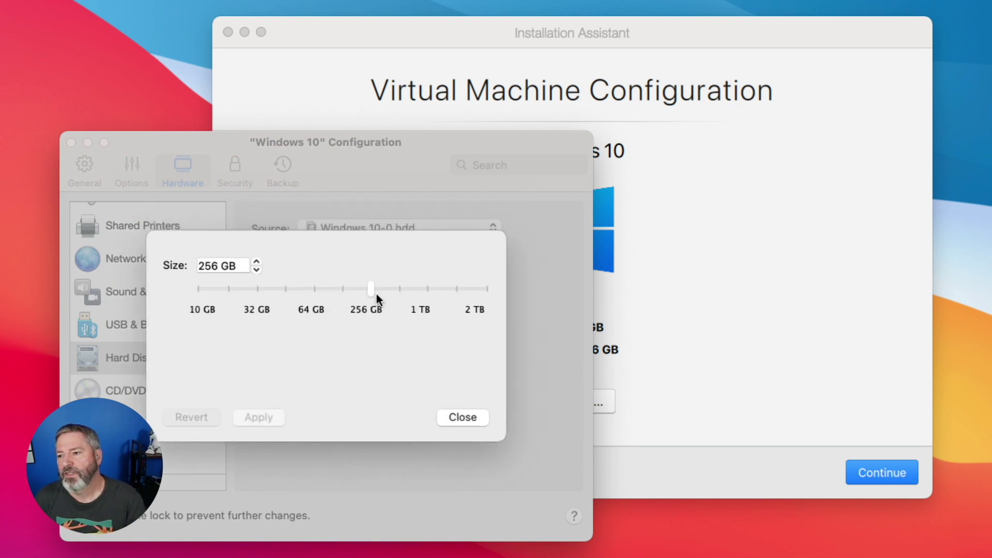
{"action": "left_click_drag", "start_coordinate": [369, 293], "coordinate": [317, 295]}
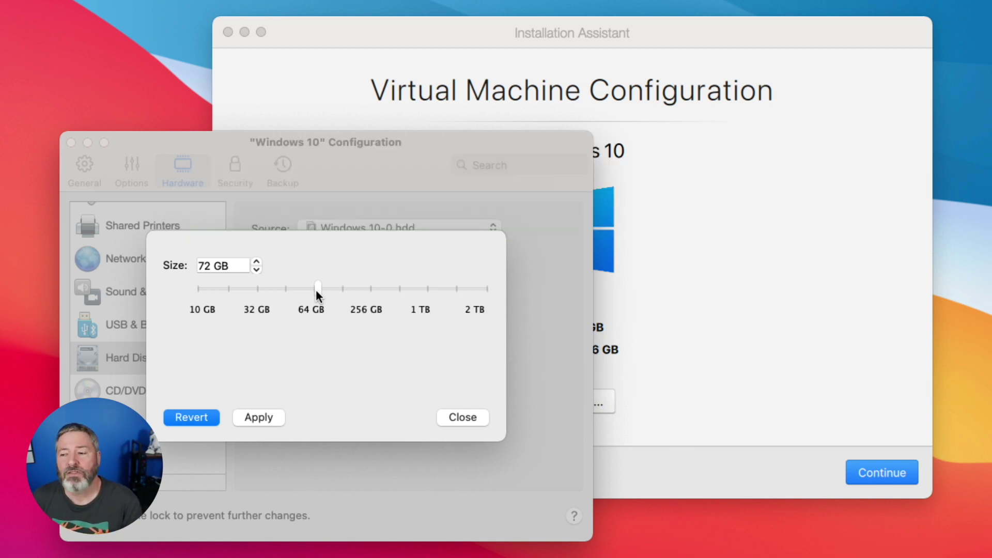
{"action": "left_click", "coordinate": [263, 417]}
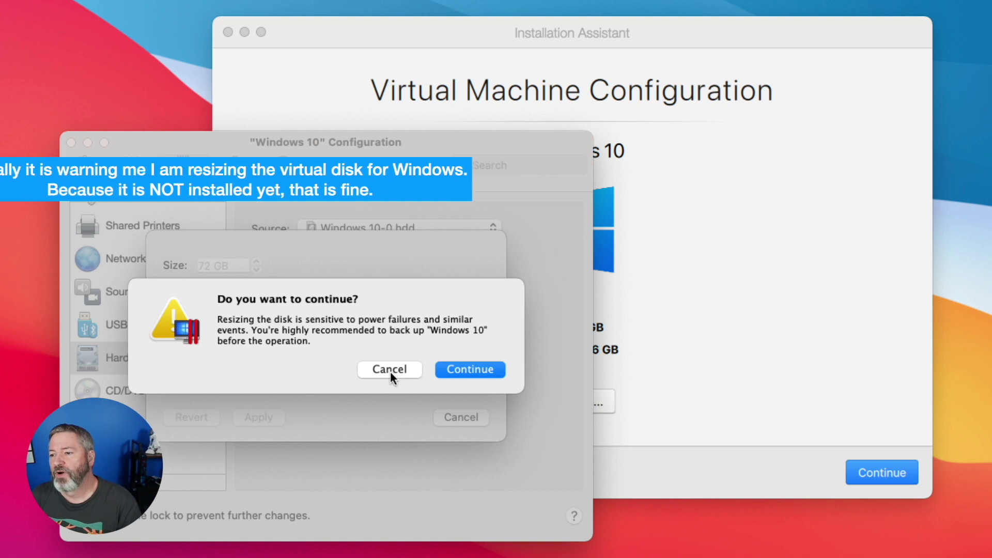
{"action": "left_click", "coordinate": [454, 371]}
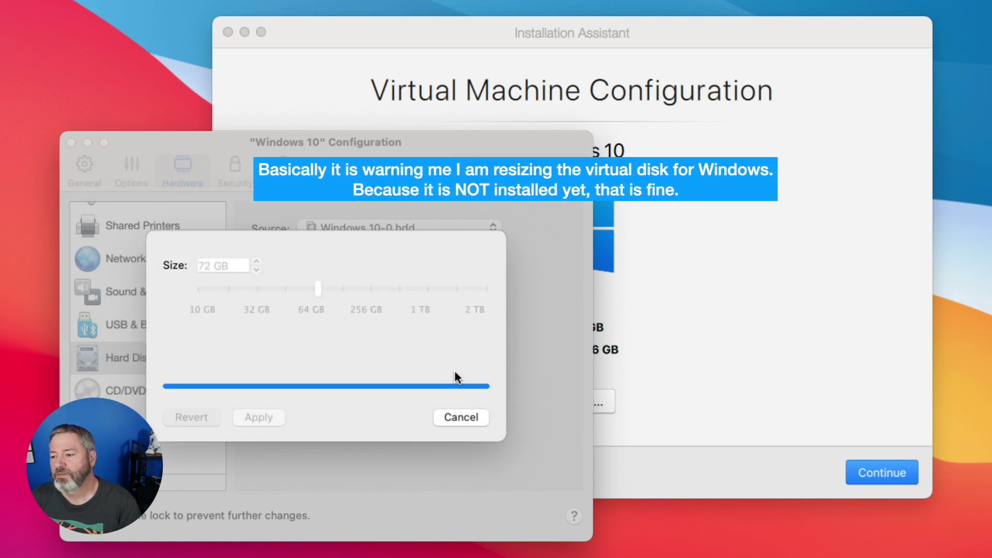
- Accept the disk settings with TRIM enabled, close the configuration and start the VM
{"action": "left_click", "coordinate": [449, 416]}
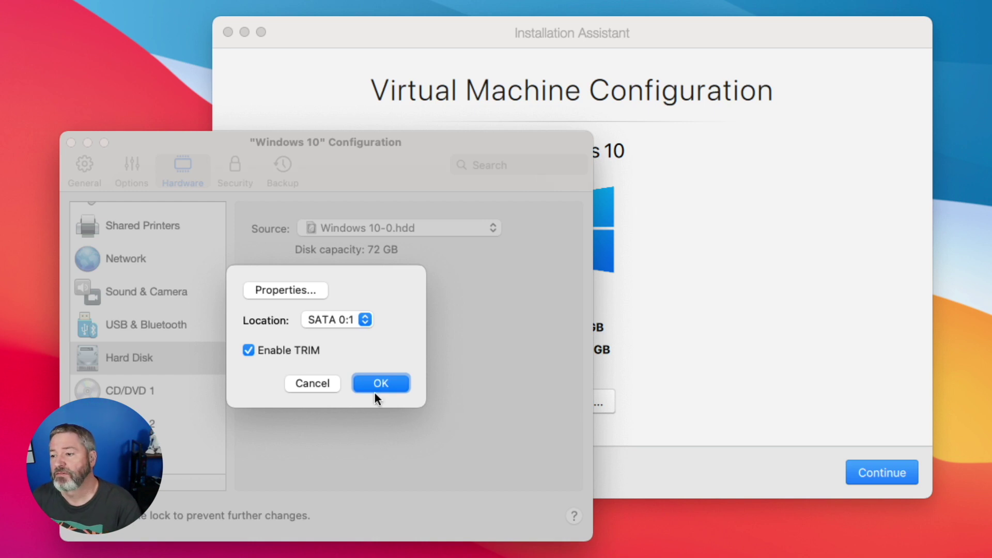
{"action": "left_click", "coordinate": [376, 387]}
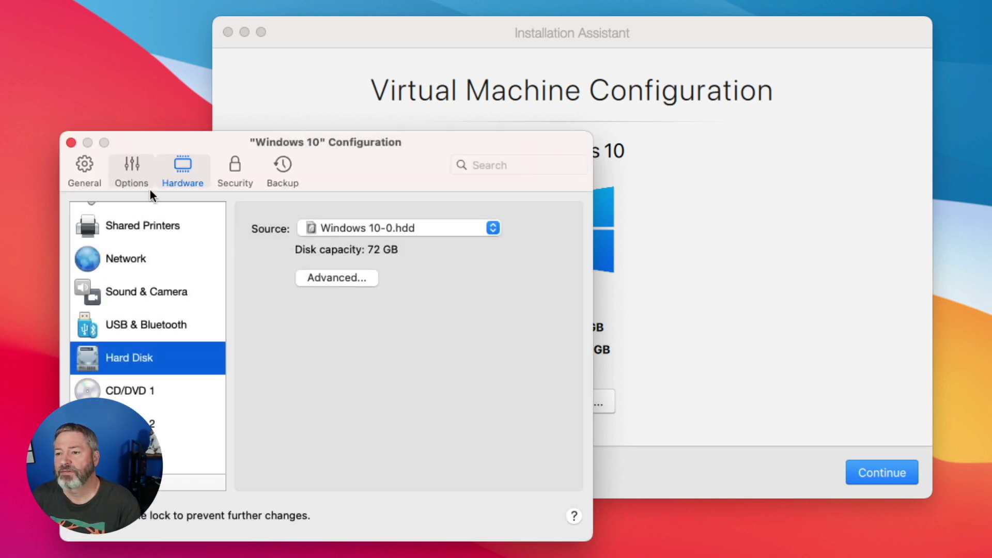
{"action": "left_click", "coordinate": [71, 142]}
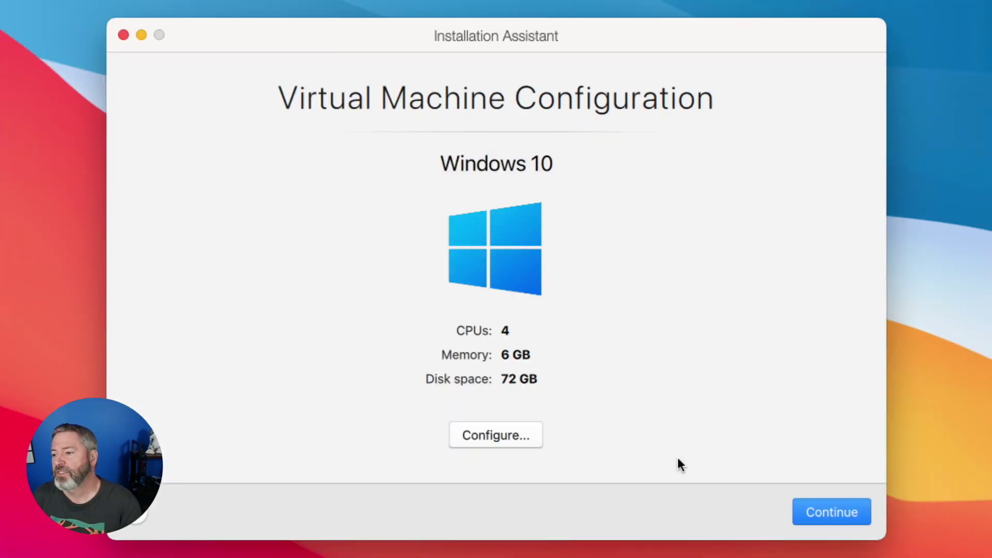
{"action": "left_click", "coordinate": [823, 512]}
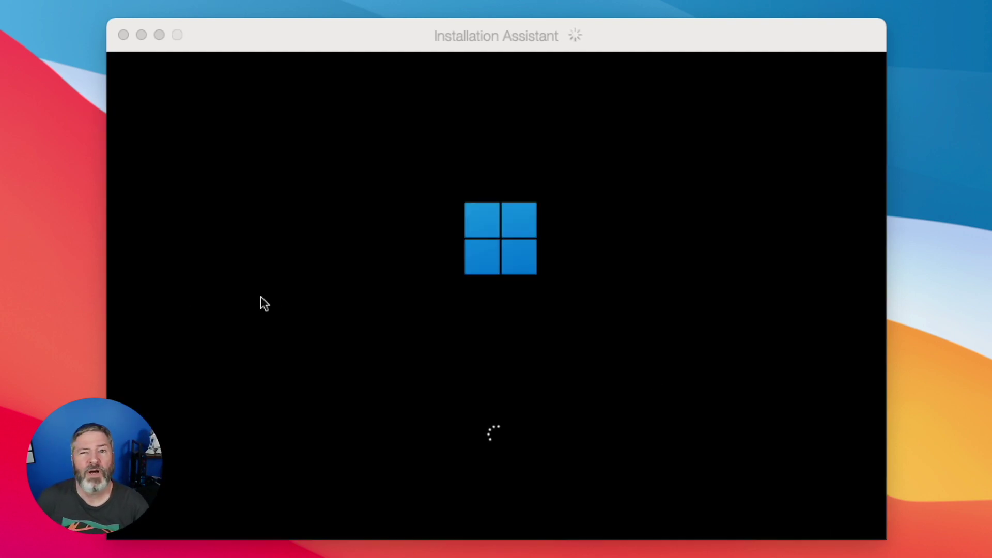
- Continue the Installation Assistant and choose to install Parallels Toolbox
{"action": "left_click", "coordinate": [274, 296]}
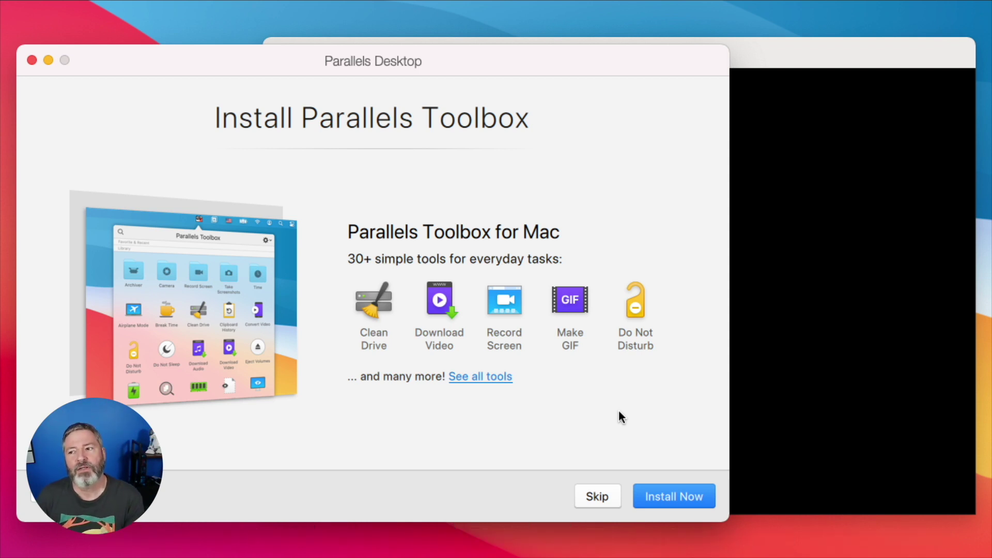
{"action": "left_click", "coordinate": [669, 493]}
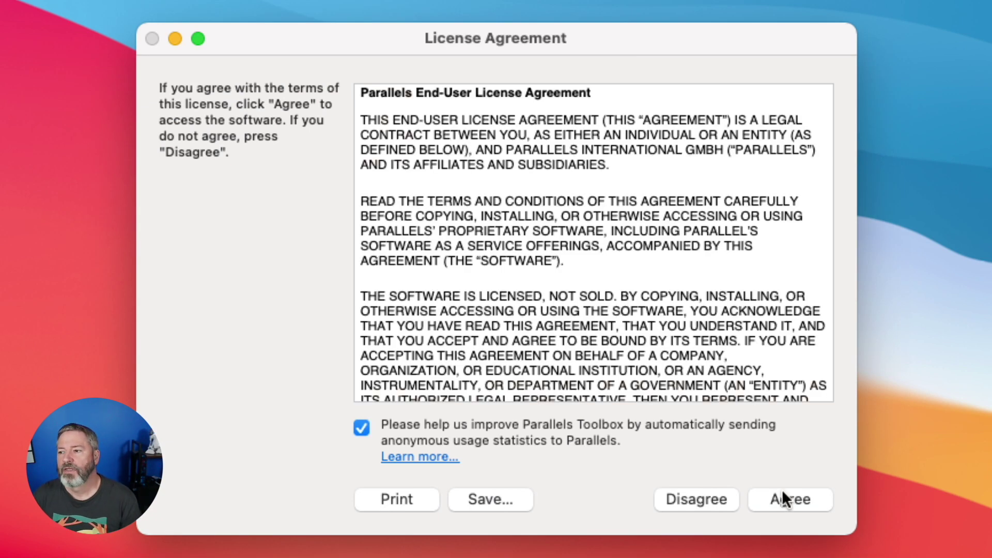
- Accept the Toolbox licence agreement and advance to the Library tour page
{"action": "left_click", "coordinate": [783, 496]}
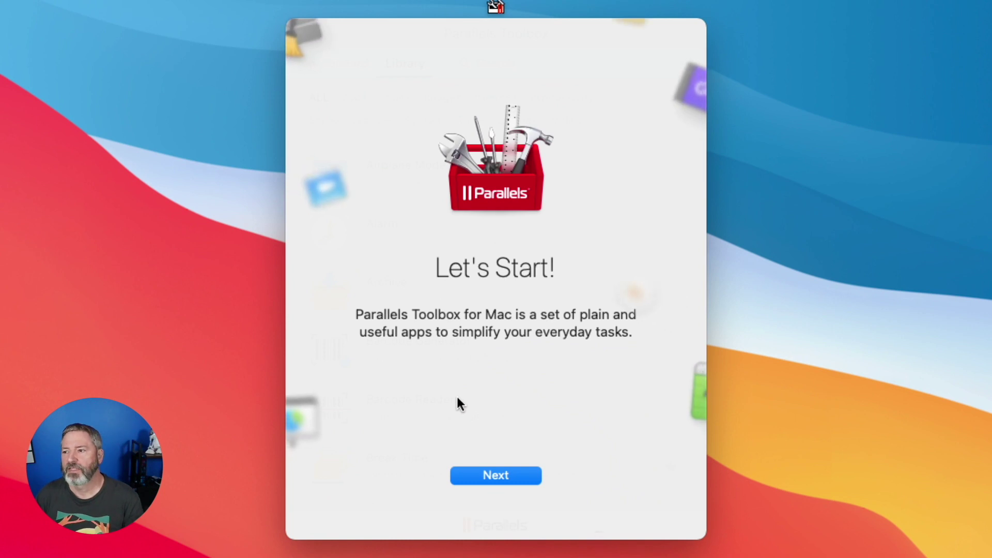
{"action": "left_click", "coordinate": [501, 477]}
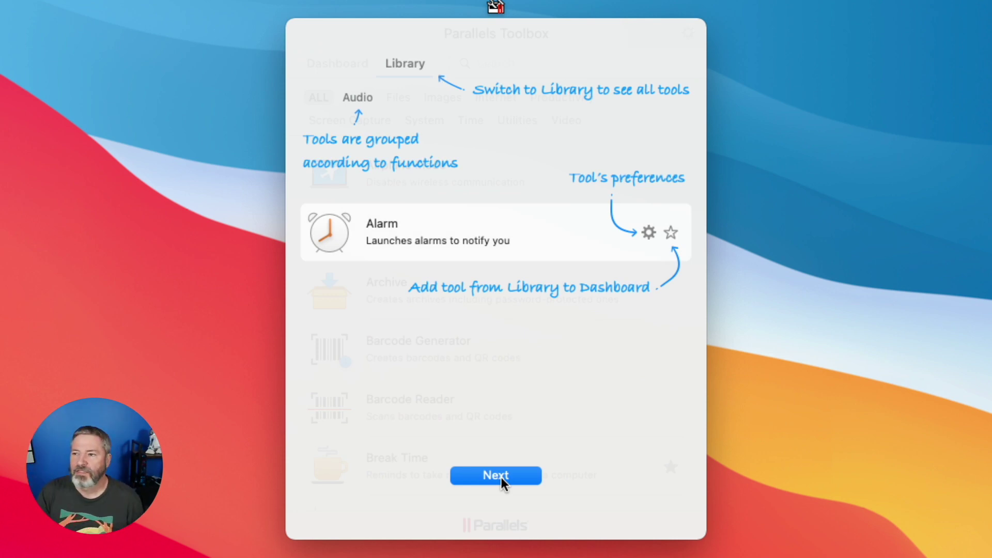
- Finish the Toolbox tour at the Dashboard, view the tools Library, and complete installation
{"action": "left_click", "coordinate": [500, 477]}
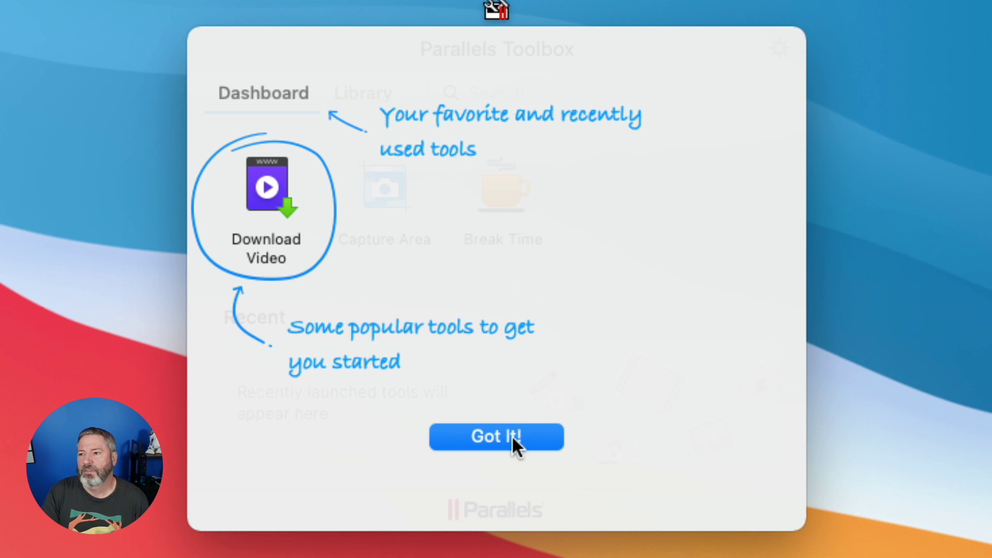
{"action": "left_click", "coordinate": [513, 437]}
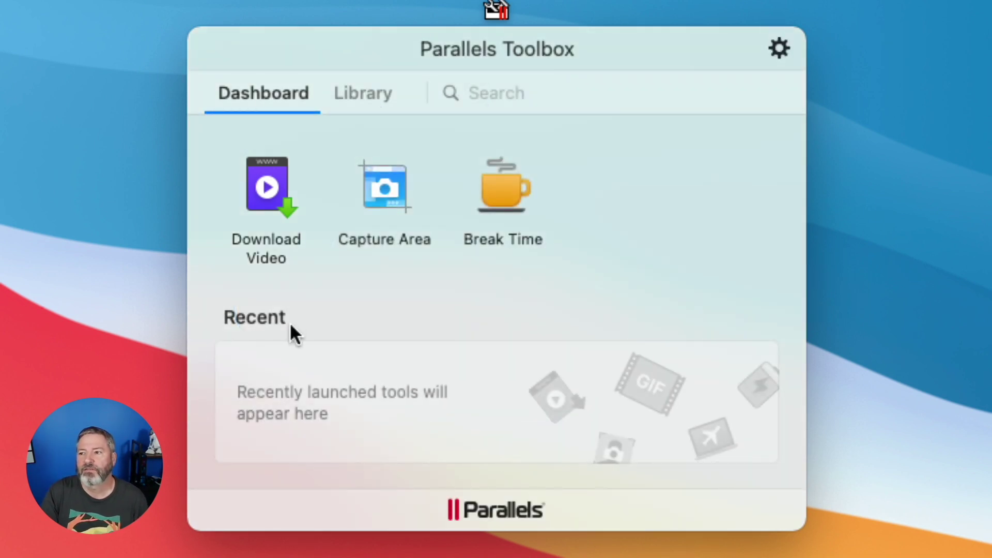
{"action": "left_click", "coordinate": [355, 96]}
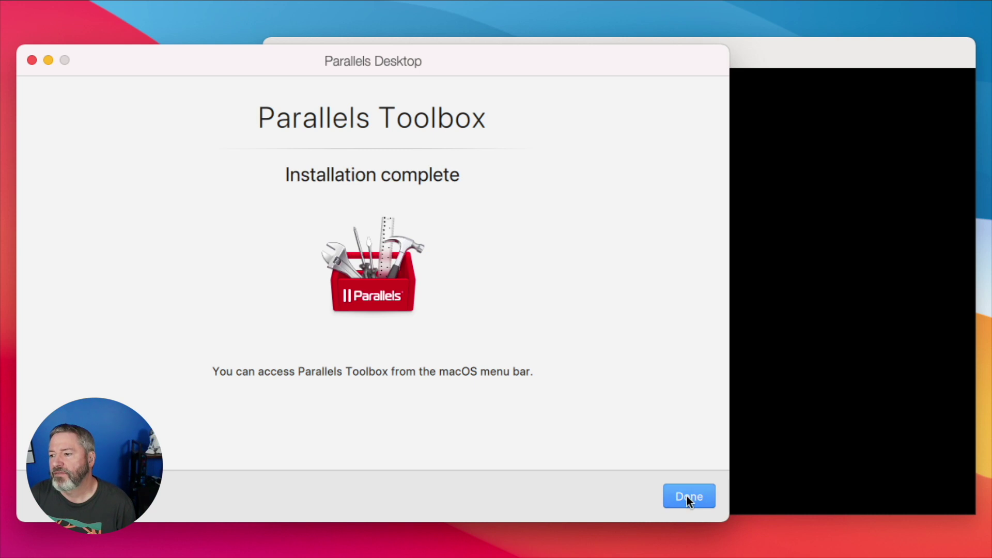
{"action": "left_click", "coordinate": [689, 496]}
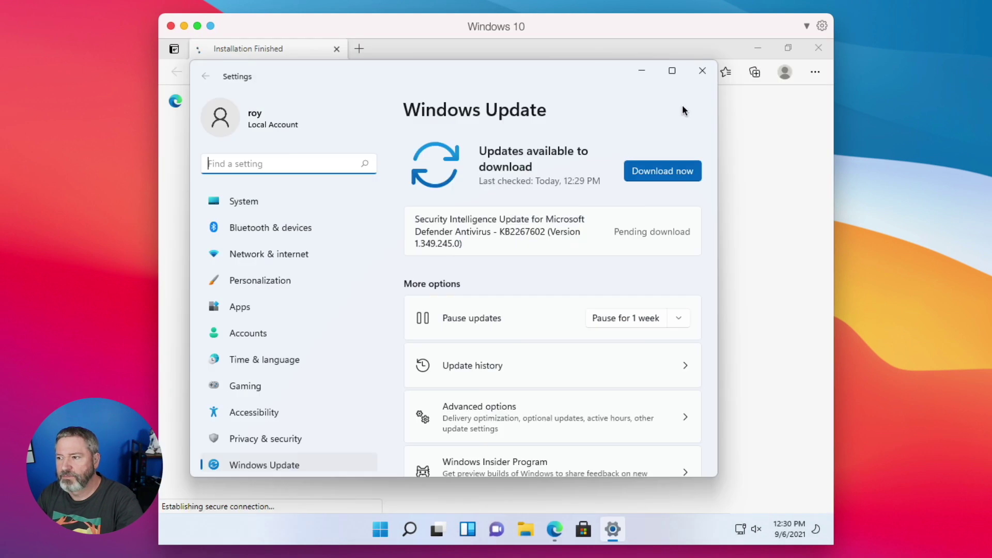
- Download the pending Defender update until Windows is up to date, then launch Microsoft Edge
{"action": "left_click", "coordinate": [651, 178]}
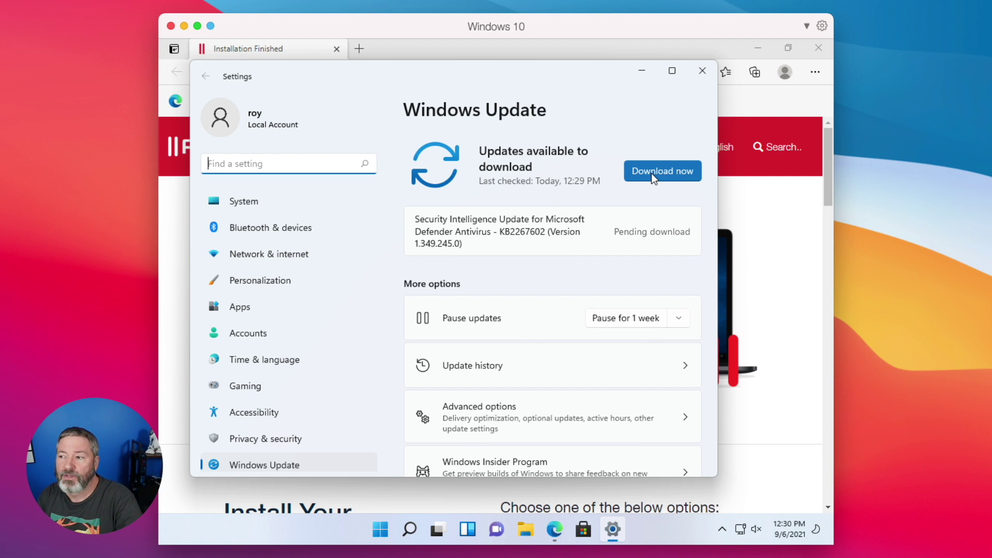
{"action": "left_click", "coordinate": [652, 175]}
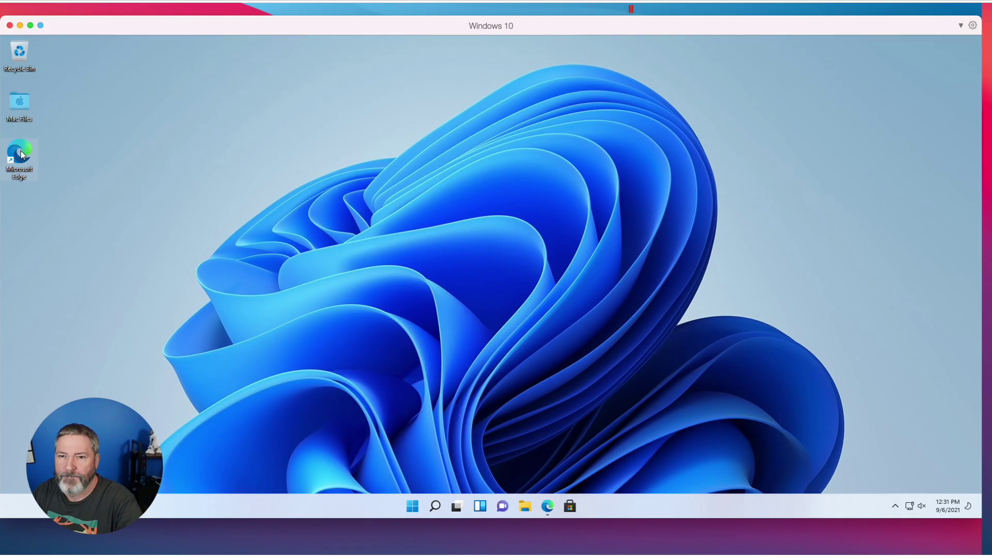
{"action": "double_click", "coordinate": [20, 151]}
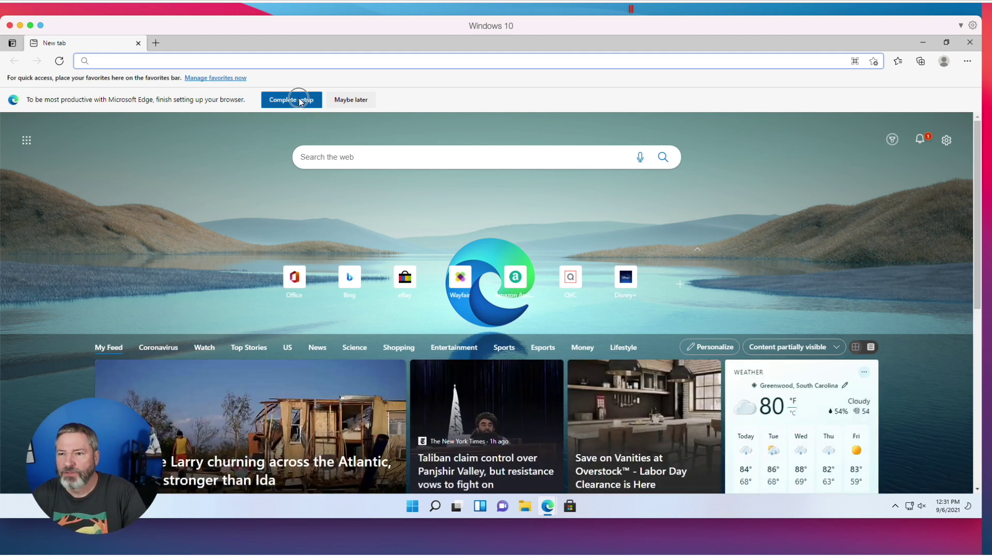
- Finish Edge setup with the Inspirational new tab layout, skipping sign-in and sync
{"action": "left_click", "coordinate": [304, 100]}
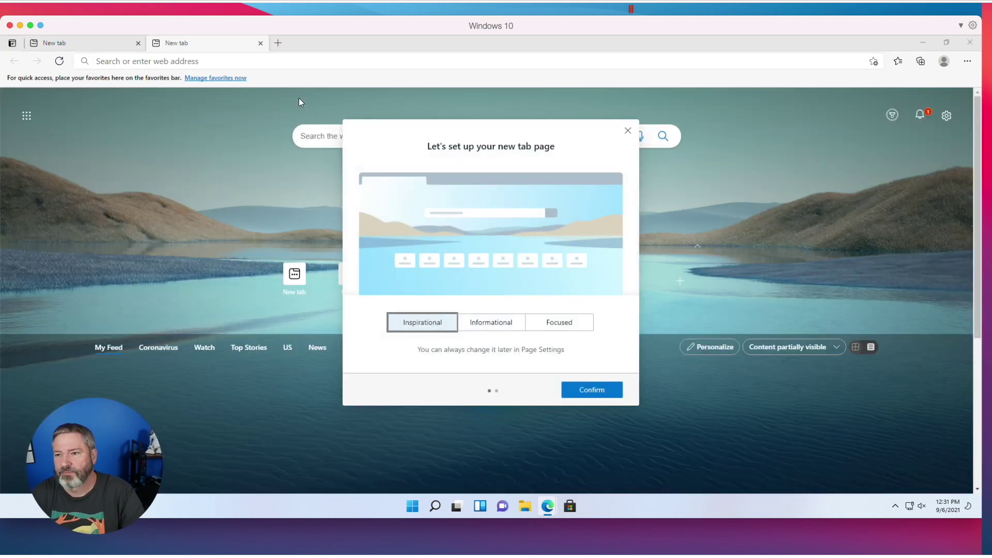
{"action": "left_click", "coordinate": [585, 398]}
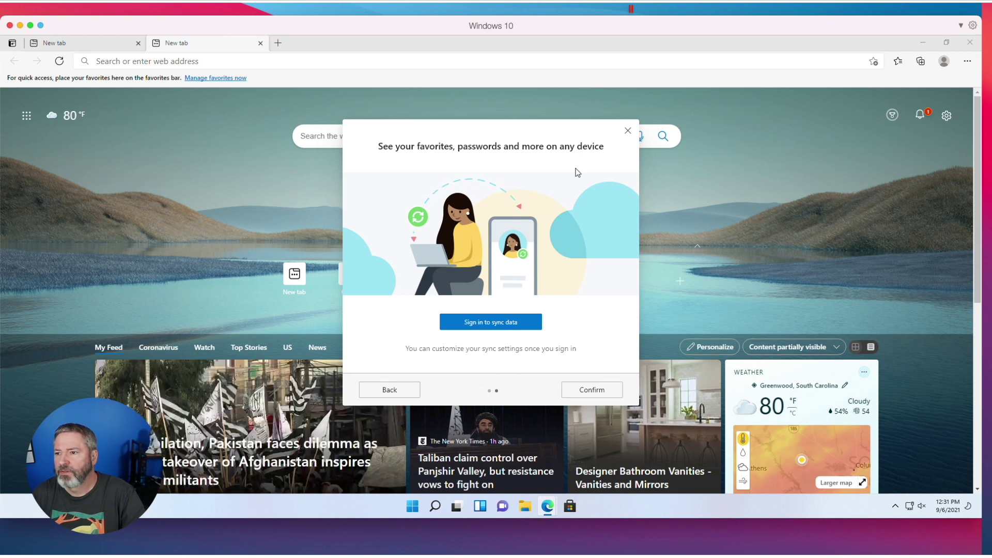
{"action": "left_click", "coordinate": [628, 131]}
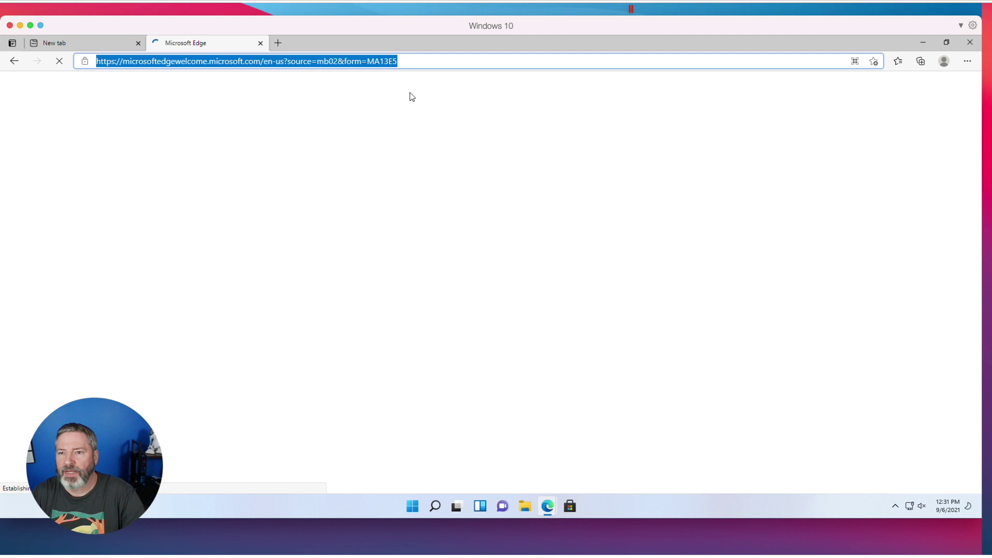